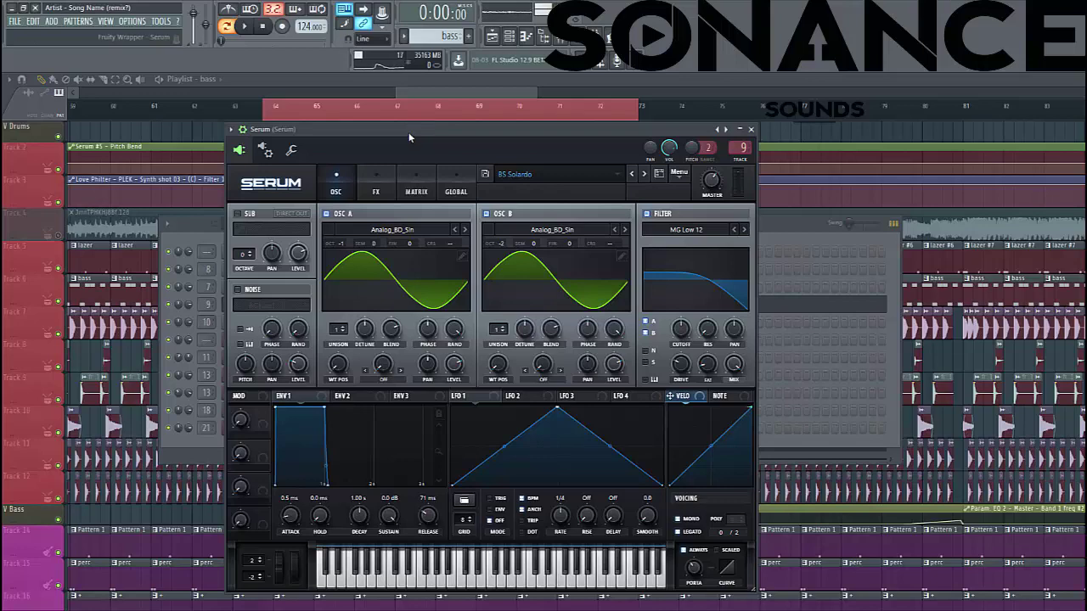
- Play the existing bass patch briefly and reset Serum to its Init preset
{"action": "key", "text": "space"}
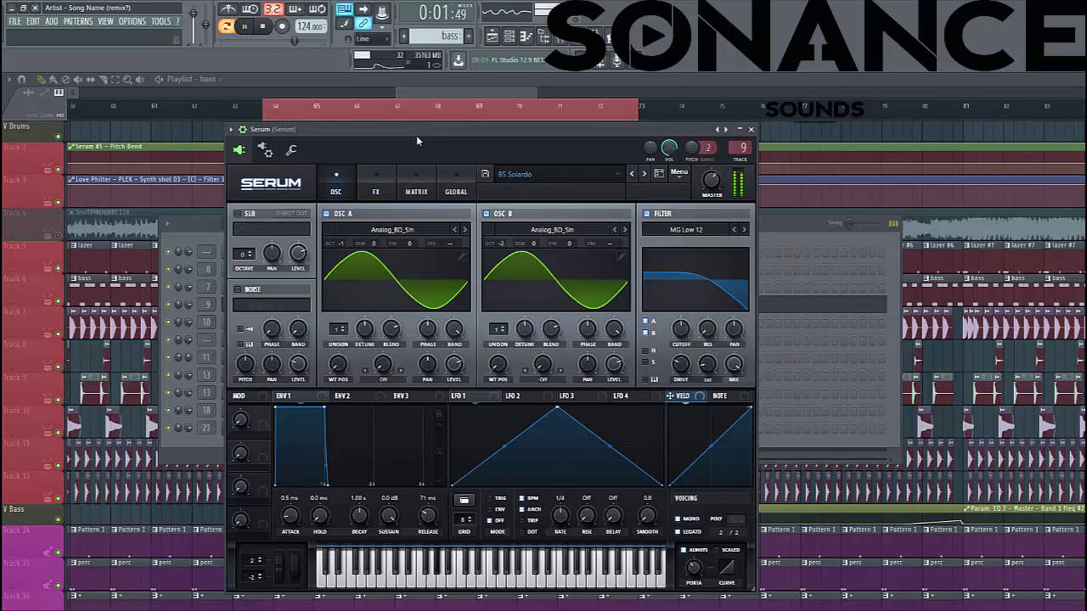
{"action": "key", "text": "space"}
{"action": "left_click", "coordinate": [679, 172]}
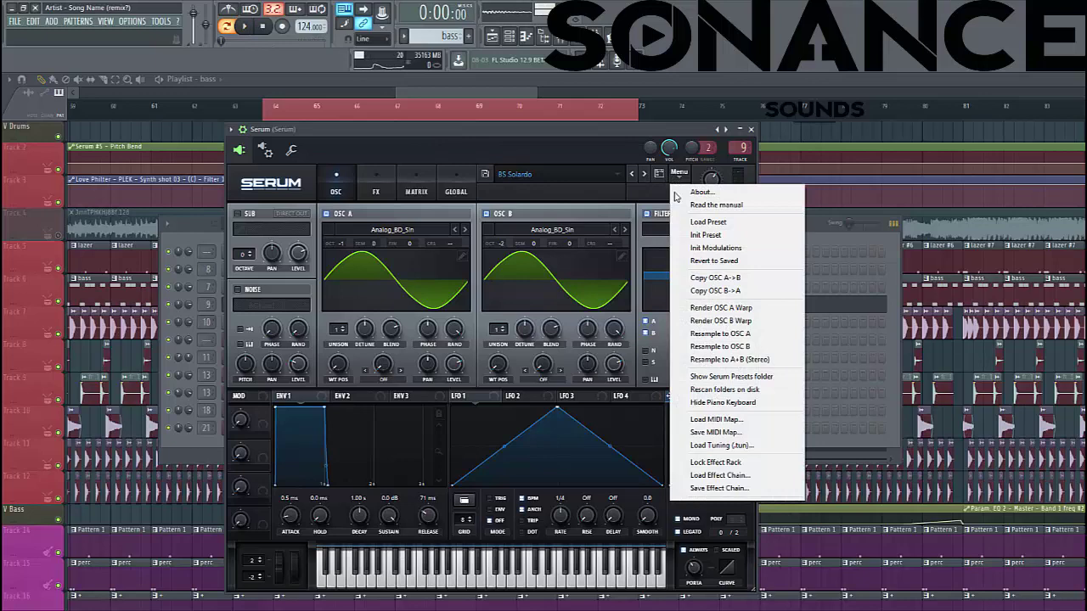
{"action": "left_click", "coordinate": [705, 235]}
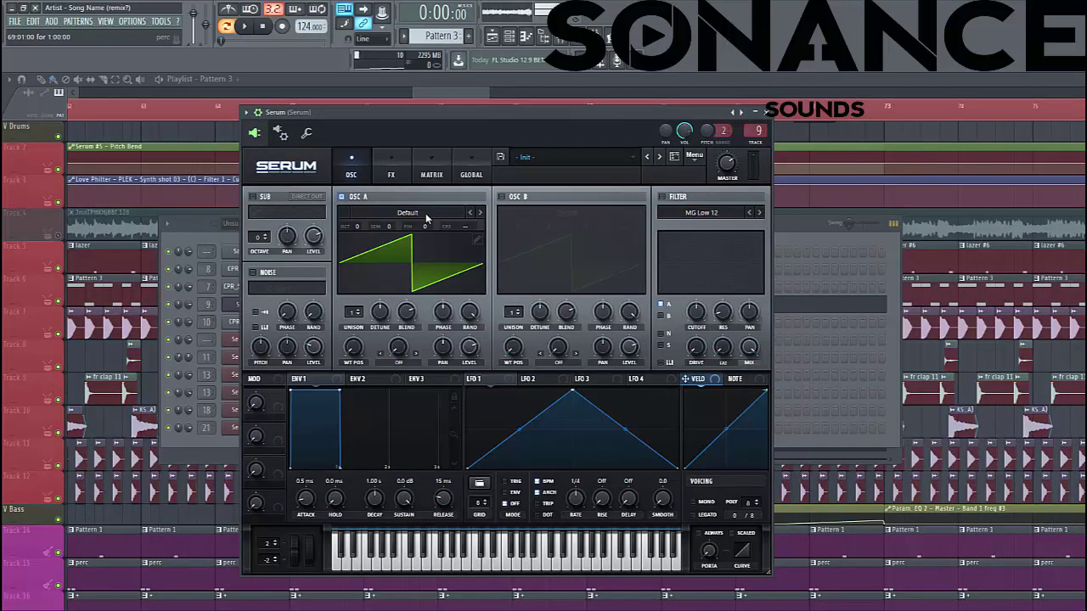
- Load the Analog_BD_Sin wavetable into oscillator A and set its octave to -1
{"action": "left_click", "coordinate": [425, 213]}
{"action": "mouse_move", "coordinate": [475, 226]}
{"action": "left_click", "coordinate": [600, 259]}
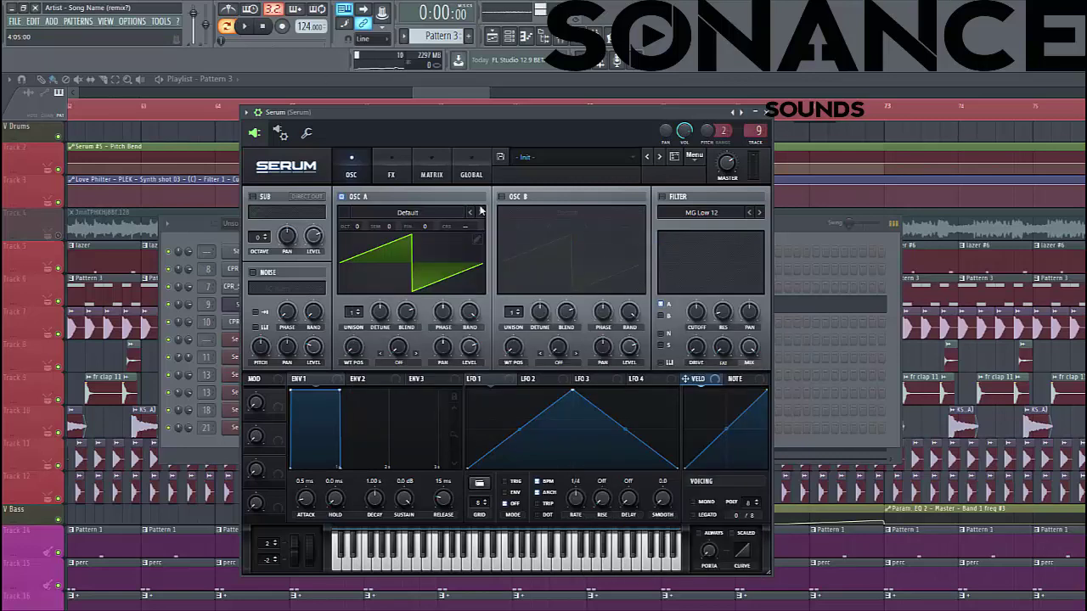
{"action": "left_click", "coordinate": [424, 213]}
{"action": "mouse_move", "coordinate": [476, 225]}
{"action": "left_click", "coordinate": [612, 247]}
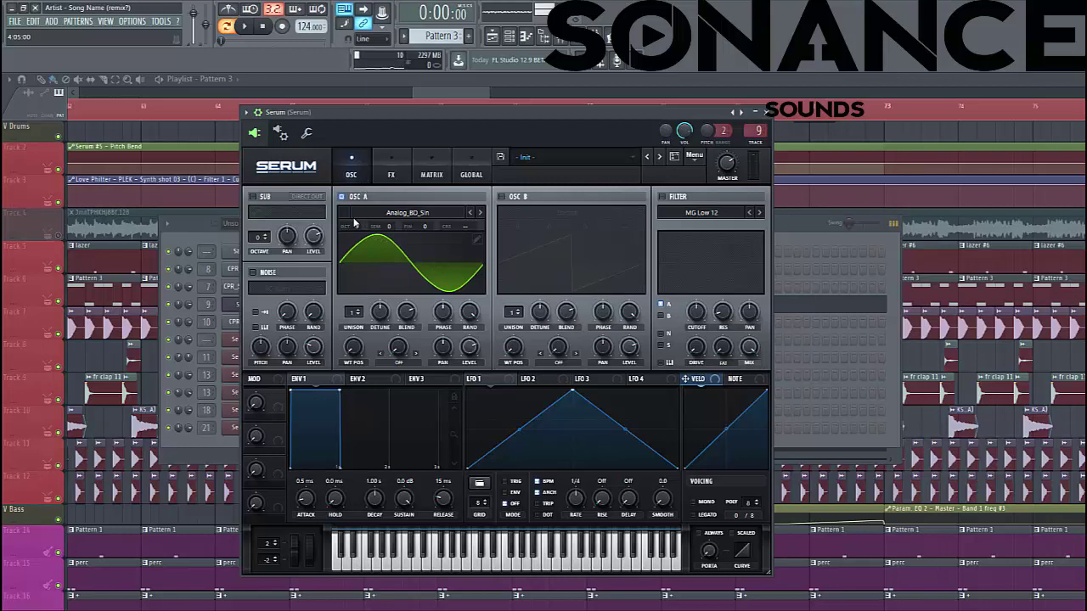
{"action": "left_click_drag", "start_coordinate": [357, 227], "coordinate": [357, 238]}
- Start playback and enable oscillator B with the Analog_BD_Sin wavetable at octave -2
{"action": "left_click", "coordinate": [243, 27]}
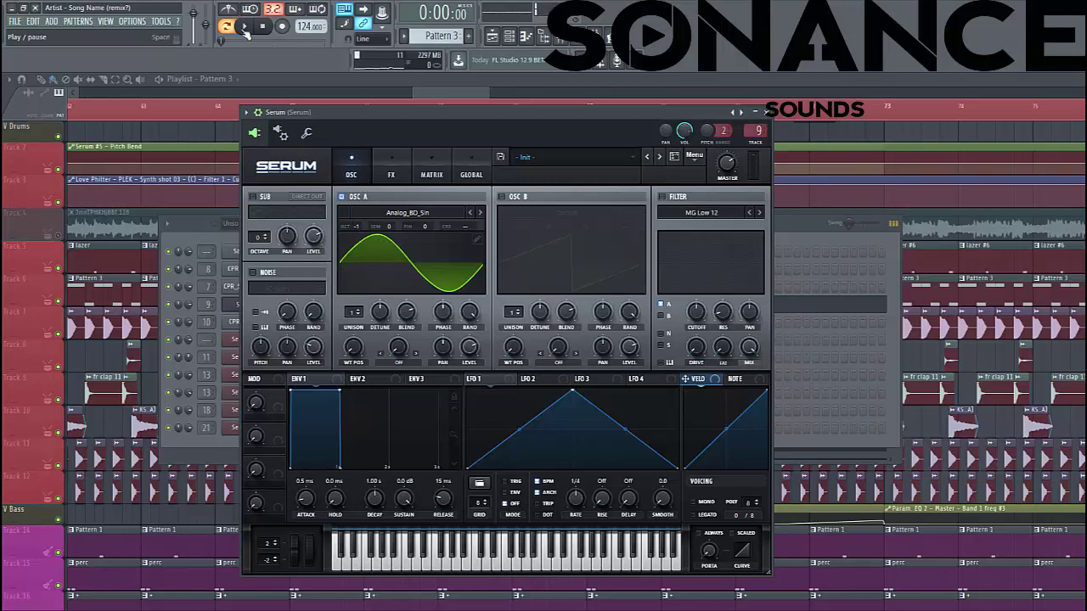
{"action": "left_click", "coordinate": [502, 196]}
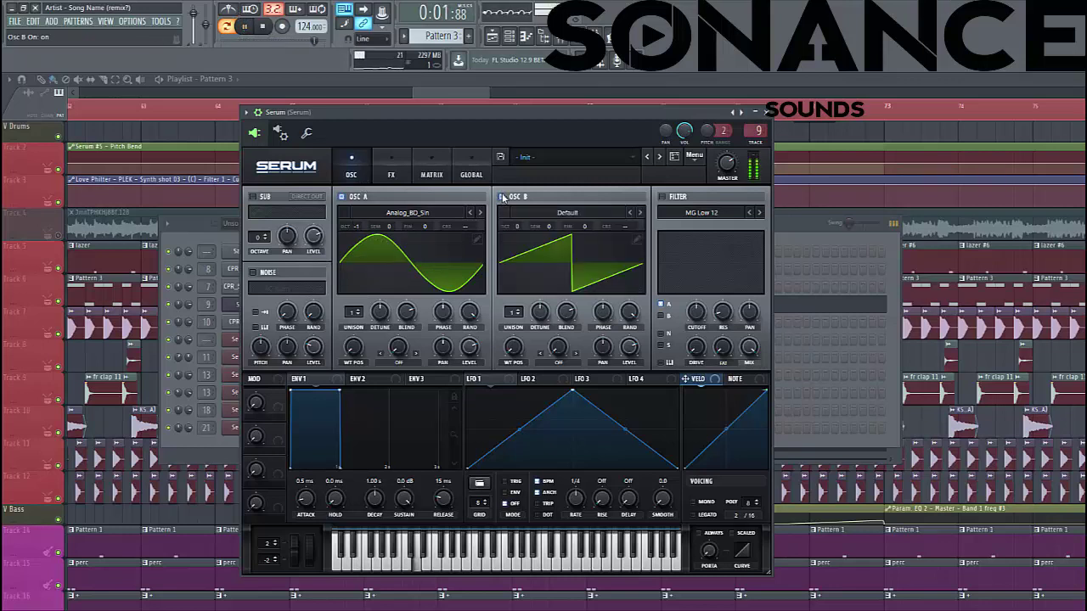
{"action": "left_click", "coordinate": [563, 216]}
{"action": "mouse_move", "coordinate": [564, 222]}
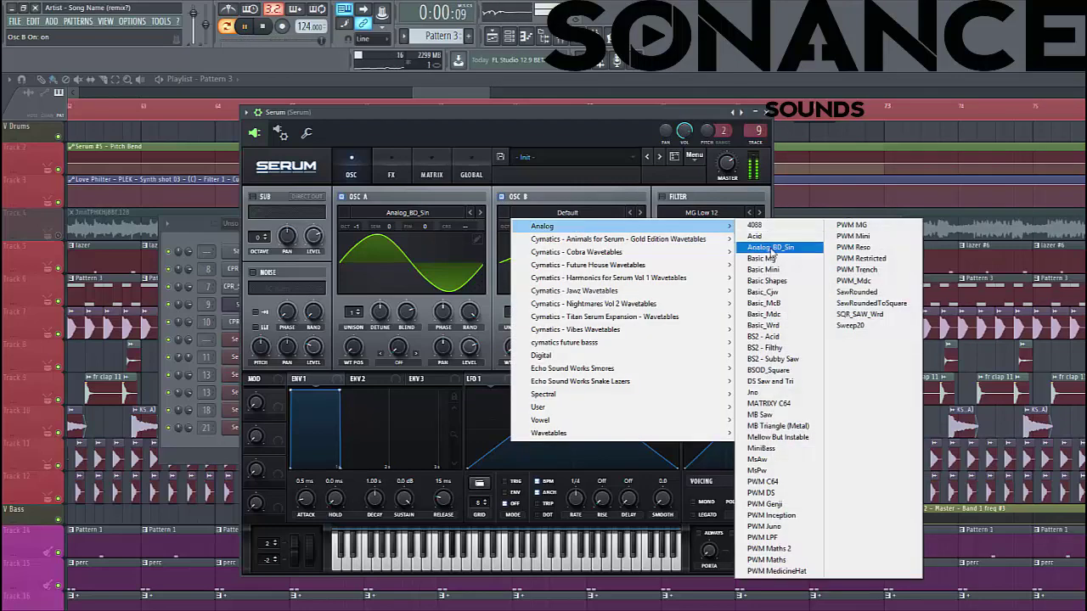
{"action": "left_click", "coordinate": [764, 245]}
{"action": "left_click_drag", "start_coordinate": [514, 230], "coordinate": [520, 272]}
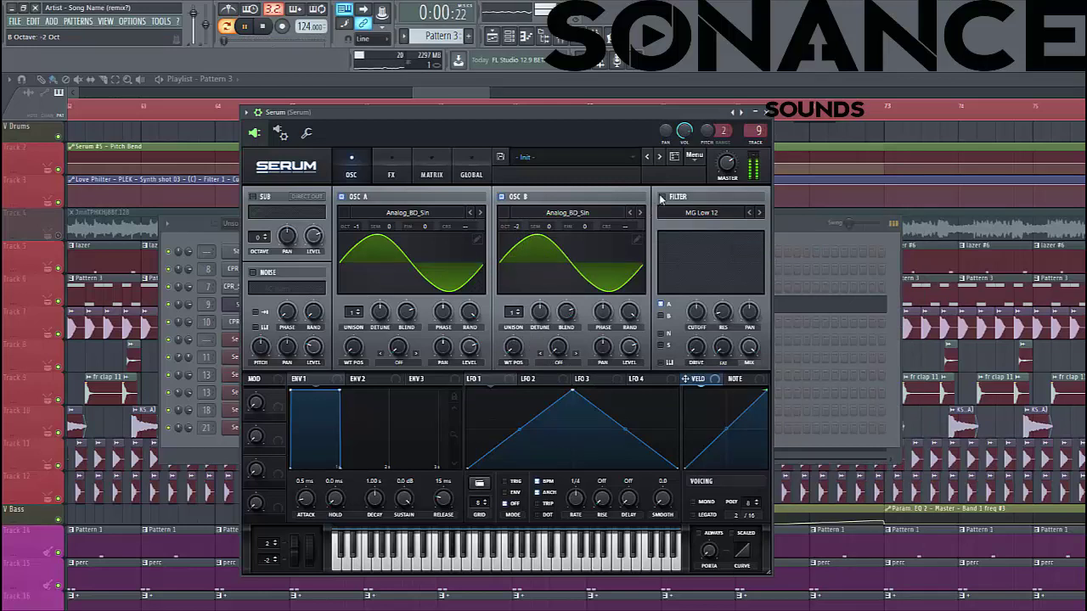
- Enable the filter as MG Low 18, adjust its cutoff and drive, and set its variation to 24%
{"action": "left_click", "coordinate": [661, 197]}
{"action": "left_click", "coordinate": [761, 212]}
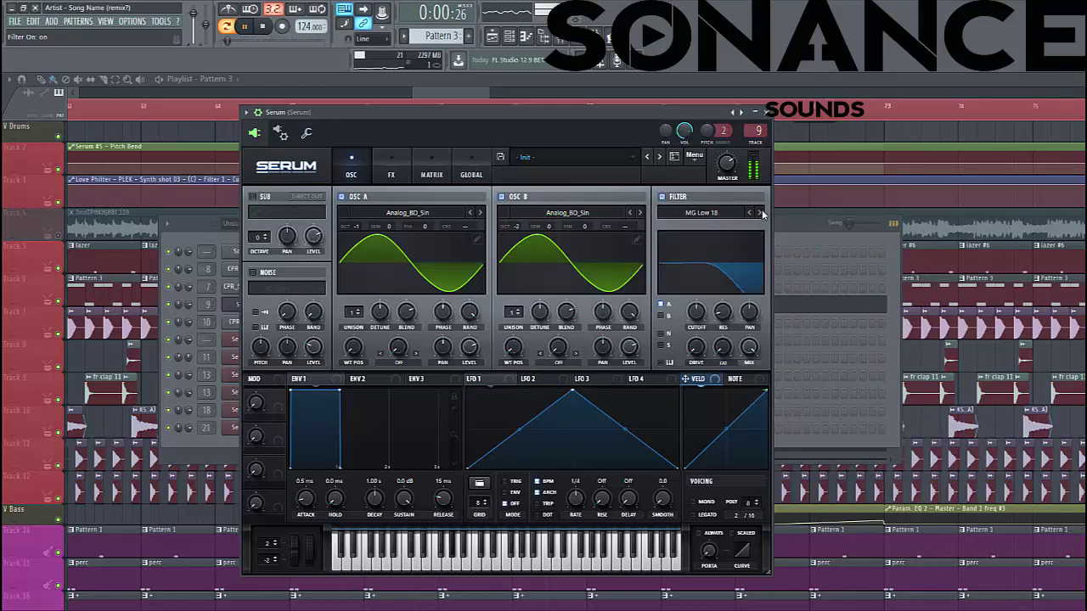
{"action": "left_click_drag", "start_coordinate": [700, 308], "coordinate": [698, 315]}
{"action": "left_click_drag", "start_coordinate": [699, 352], "coordinate": [705, 318]}
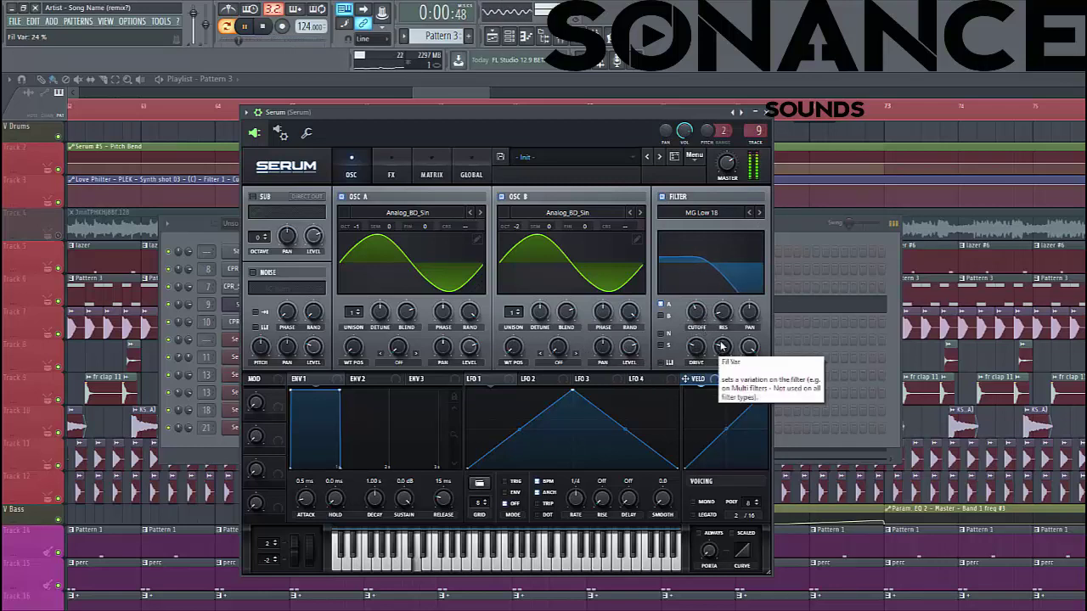
- Set the Env 1 release to 99 ms and use mono legato voicing with always-on portamento of 8 ms
{"action": "left_click_drag", "start_coordinate": [446, 508], "coordinate": [446, 503]}
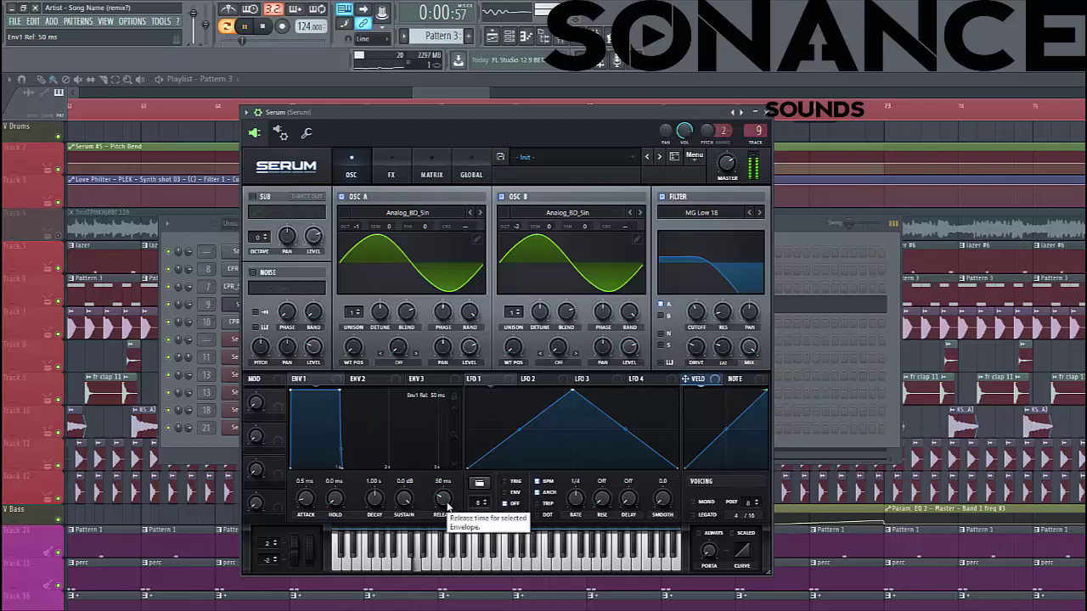
{"action": "scroll", "coordinate": [448, 507], "scroll_direction": "up", "scroll_amount": 3}
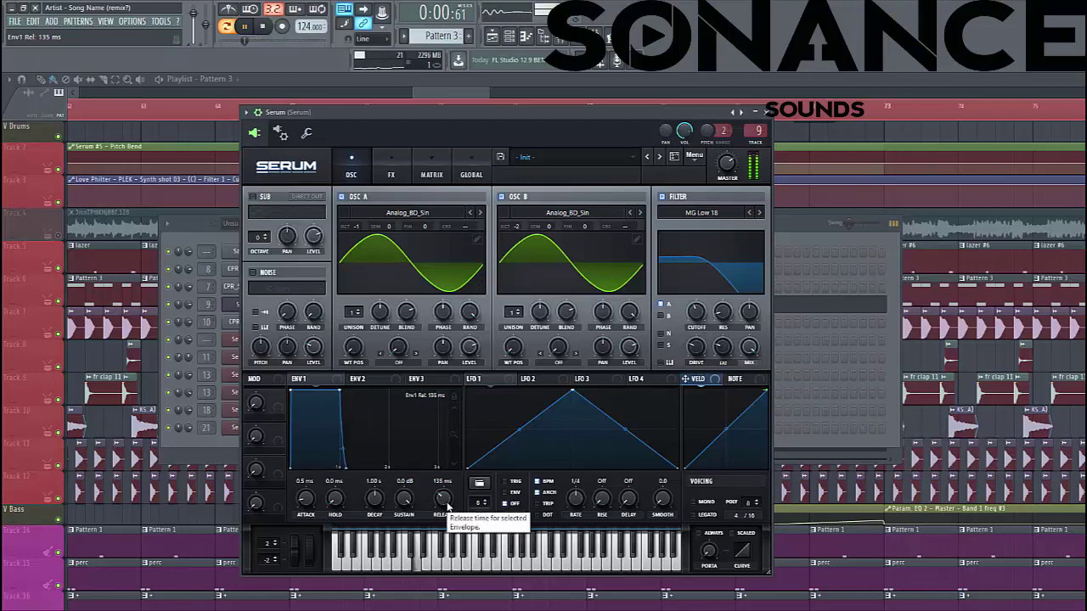
{"action": "scroll", "coordinate": [447, 507], "scroll_direction": "down", "scroll_amount": 2}
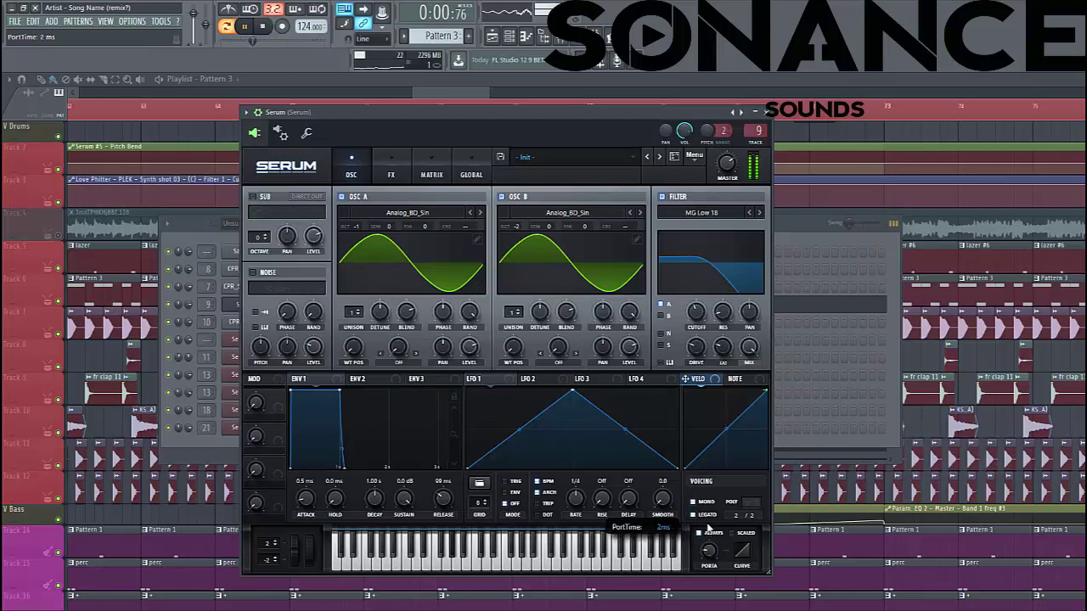
{"action": "scroll", "coordinate": [709, 557], "scroll_direction": "up", "scroll_amount": 2}
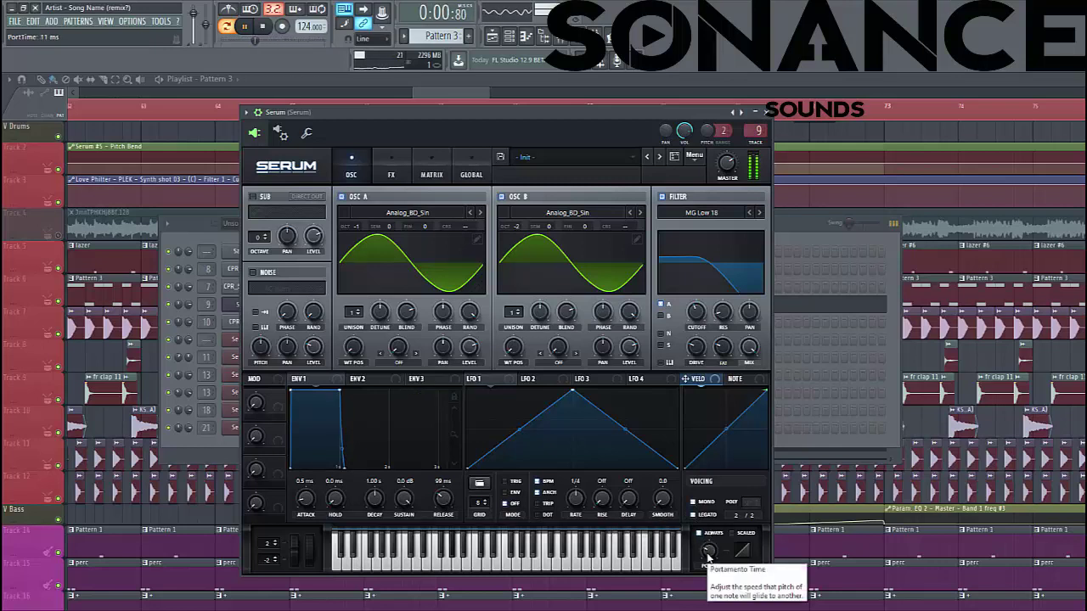
{"action": "scroll", "coordinate": [709, 558], "scroll_direction": "down", "scroll_amount": 1}
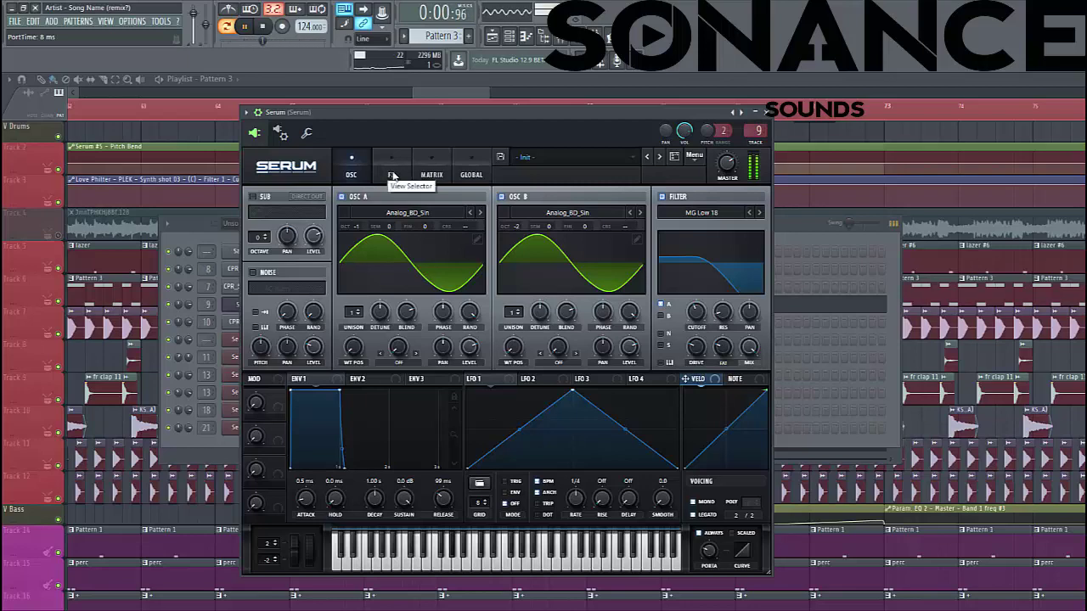
- Enable the Hyper/Dimension effect with Hyper mix 18%, Dimension mix 16% and Dimension size 20%
{"action": "left_click", "coordinate": [393, 175]}
{"action": "left_click", "coordinate": [268, 202]}
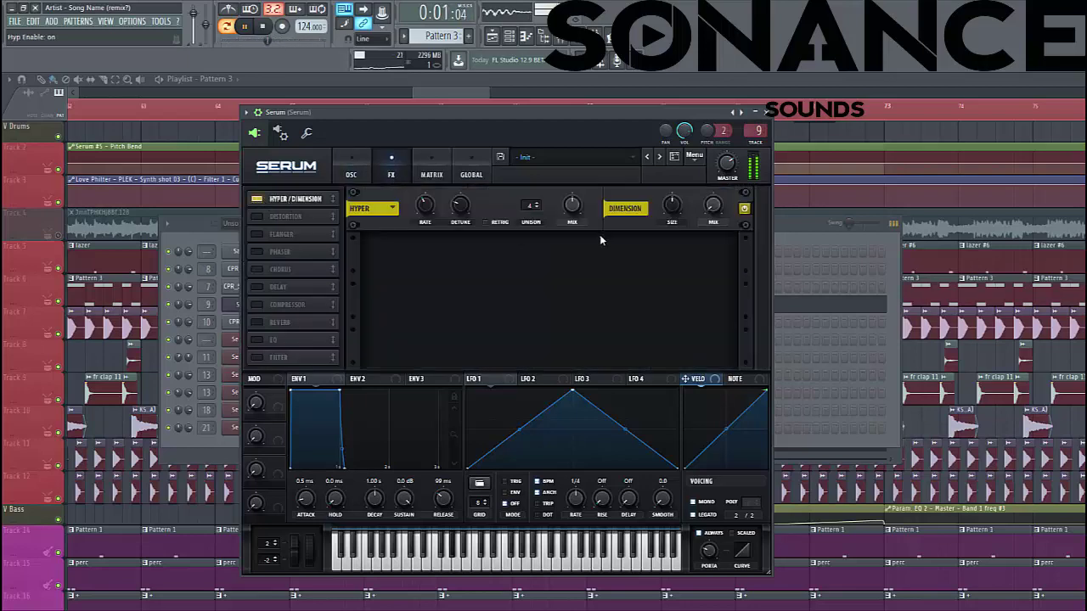
{"action": "scroll", "coordinate": [572, 205], "scroll_direction": "down", "scroll_amount": 2}
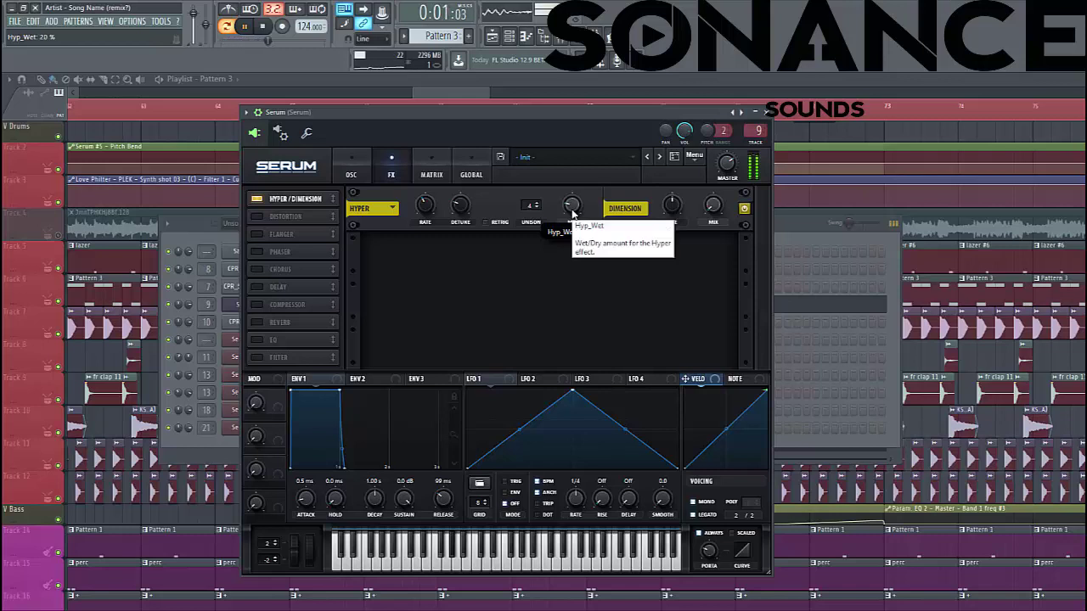
{"action": "scroll", "coordinate": [573, 205], "scroll_direction": "up", "scroll_amount": 4}
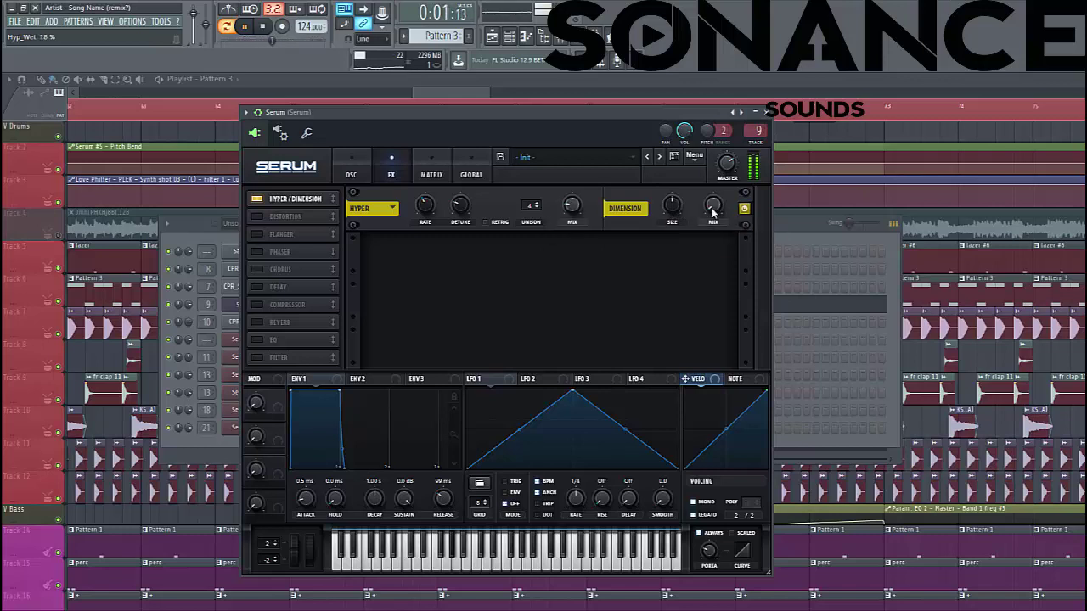
{"action": "scroll", "coordinate": [712, 211], "scroll_direction": "up", "scroll_amount": 8}
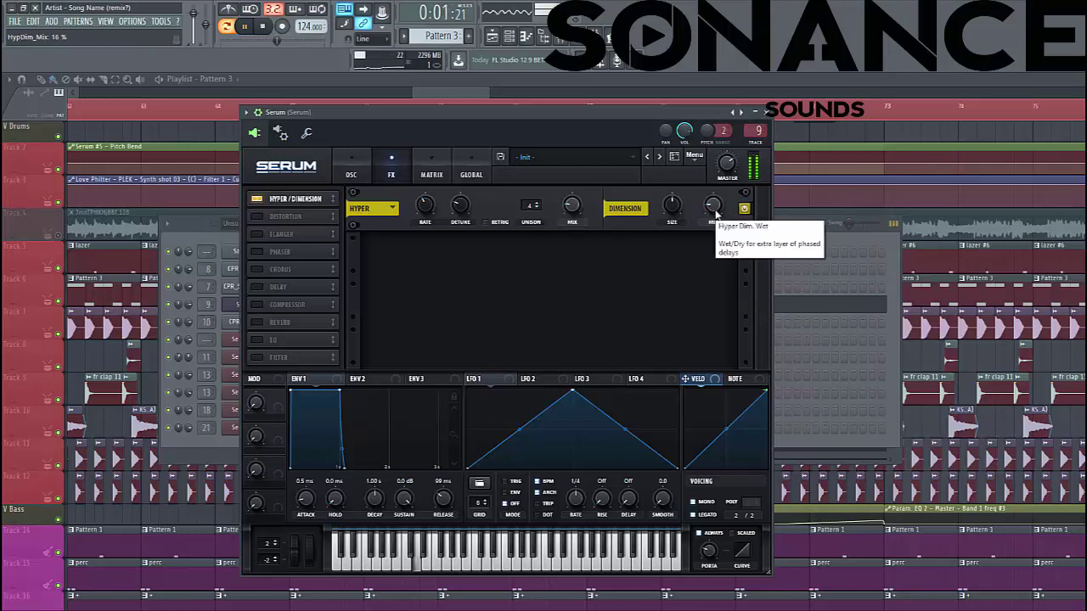
{"action": "scroll", "coordinate": [671, 207], "scroll_direction": "down", "scroll_amount": 3}
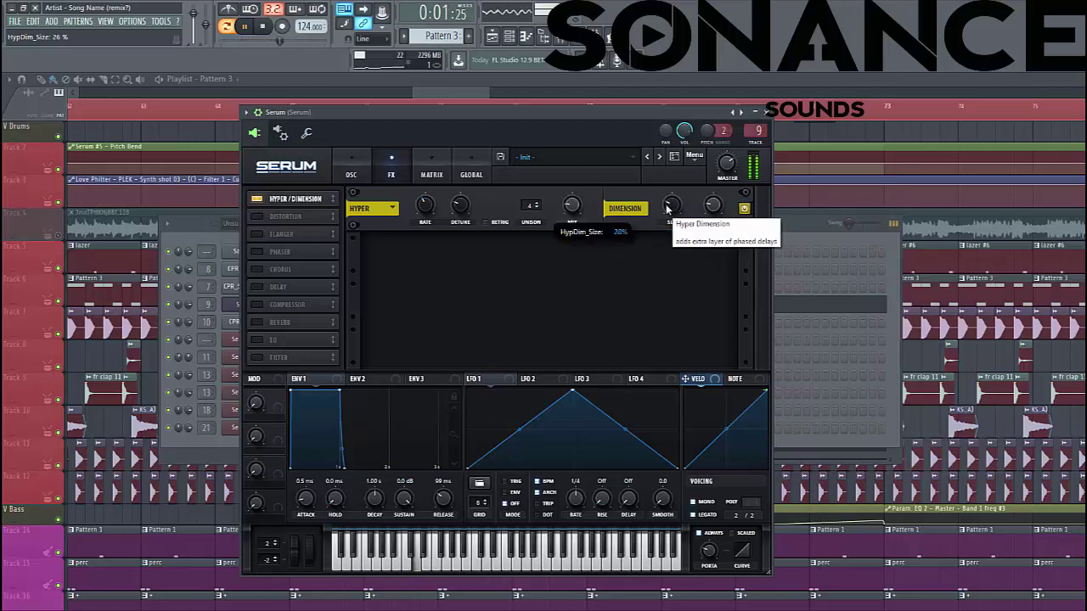
{"action": "scroll", "coordinate": [669, 207], "scroll_direction": "down", "scroll_amount": 2}
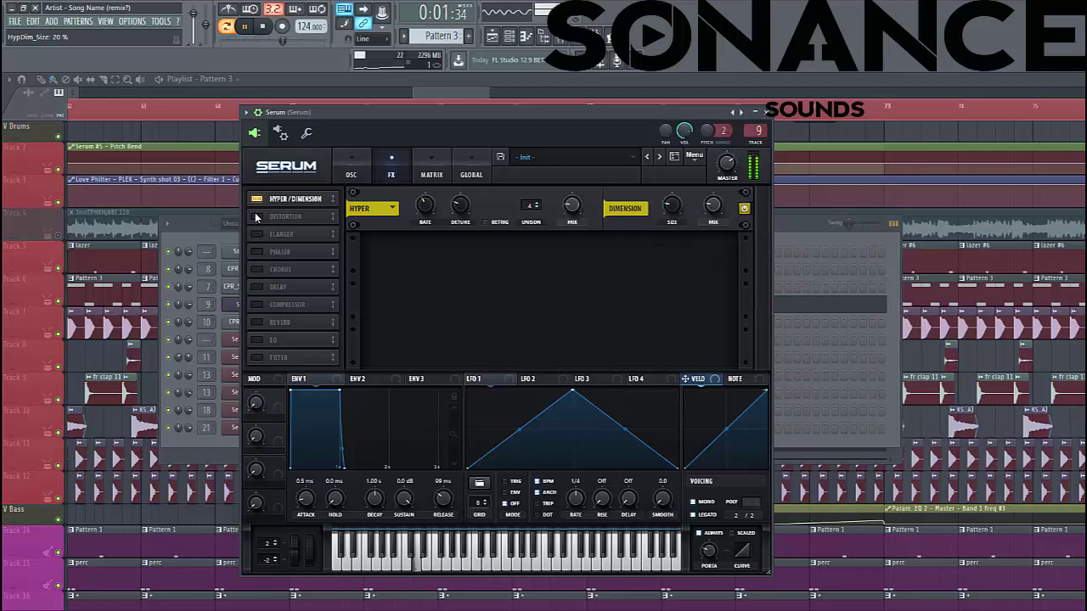
- Enable SoftClip distortion with 25% mix and 26% drive, and shape its post low-pass filter with a bandwidth of 0.1
{"action": "left_click", "coordinate": [256, 217]}
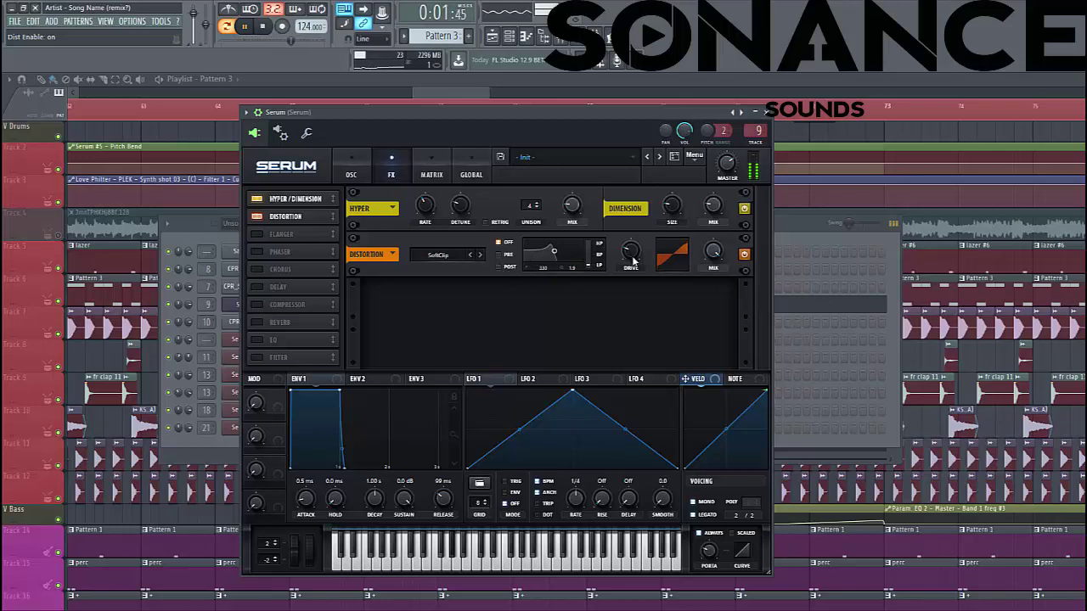
{"action": "left_click_drag", "start_coordinate": [718, 264], "coordinate": [706, 309]}
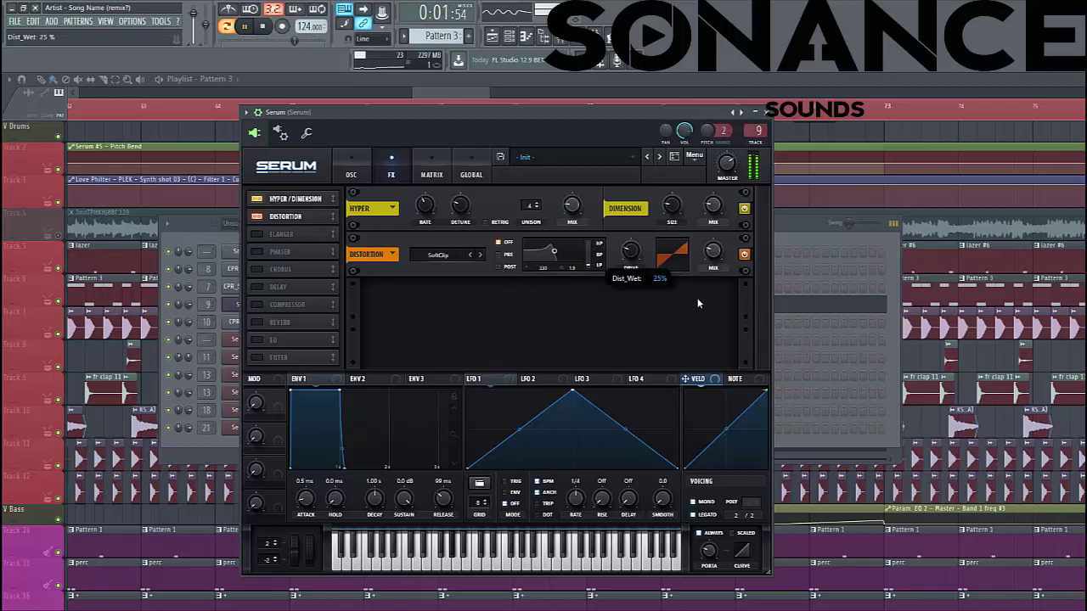
{"action": "left_click", "coordinate": [631, 255]}
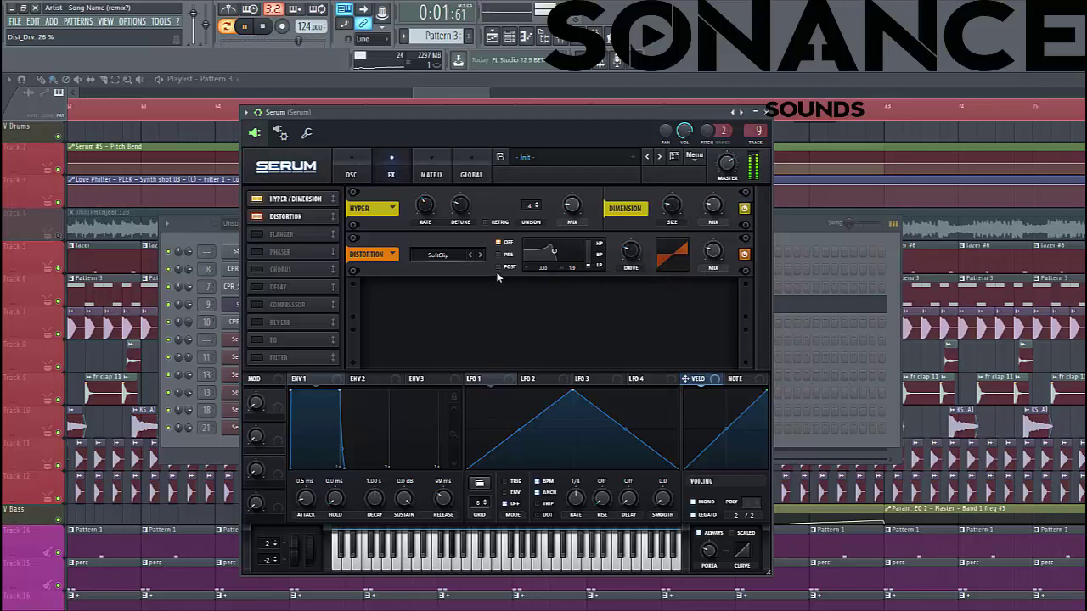
{"action": "left_click", "coordinate": [499, 267]}
{"action": "left_click_drag", "start_coordinate": [552, 254], "coordinate": [566, 270]}
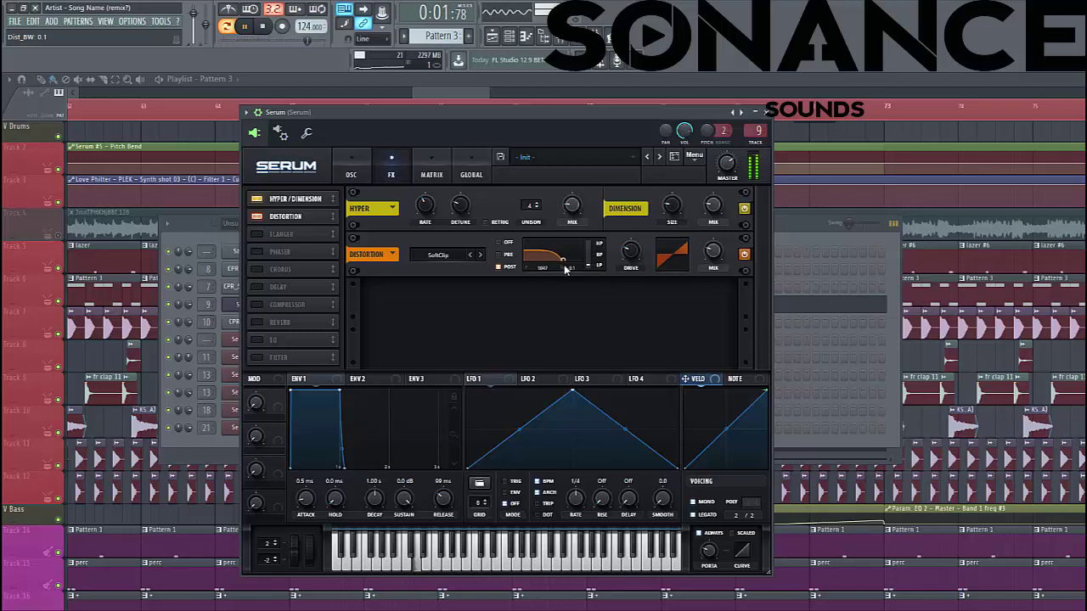
- Enable the chorus effect and set its mix to about 24%
{"action": "left_click", "coordinate": [257, 270]}
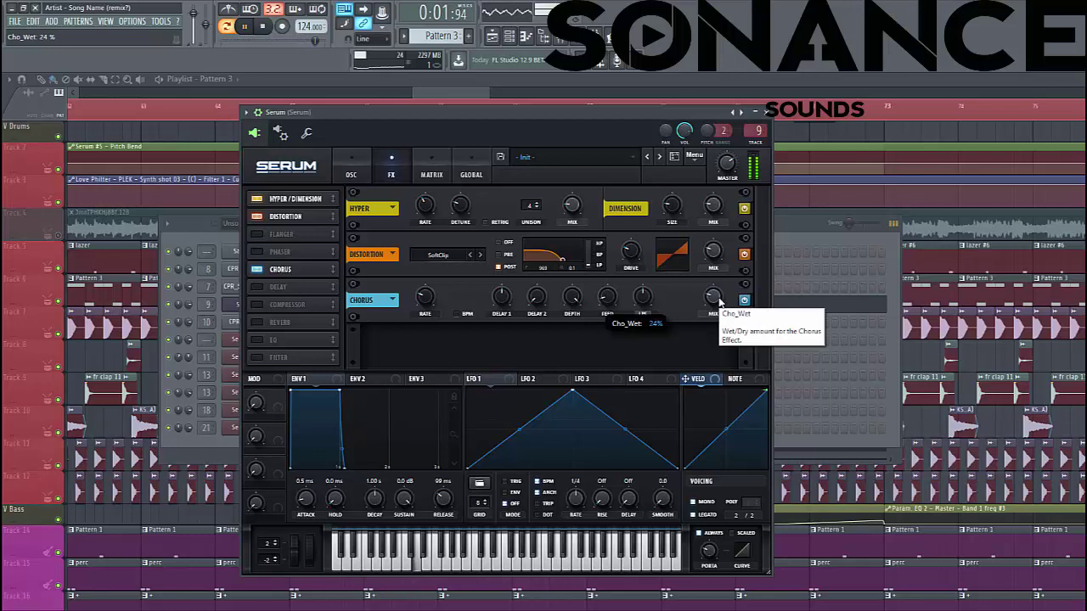
{"action": "scroll", "coordinate": [720, 302], "scroll_direction": "down", "scroll_amount": 1}
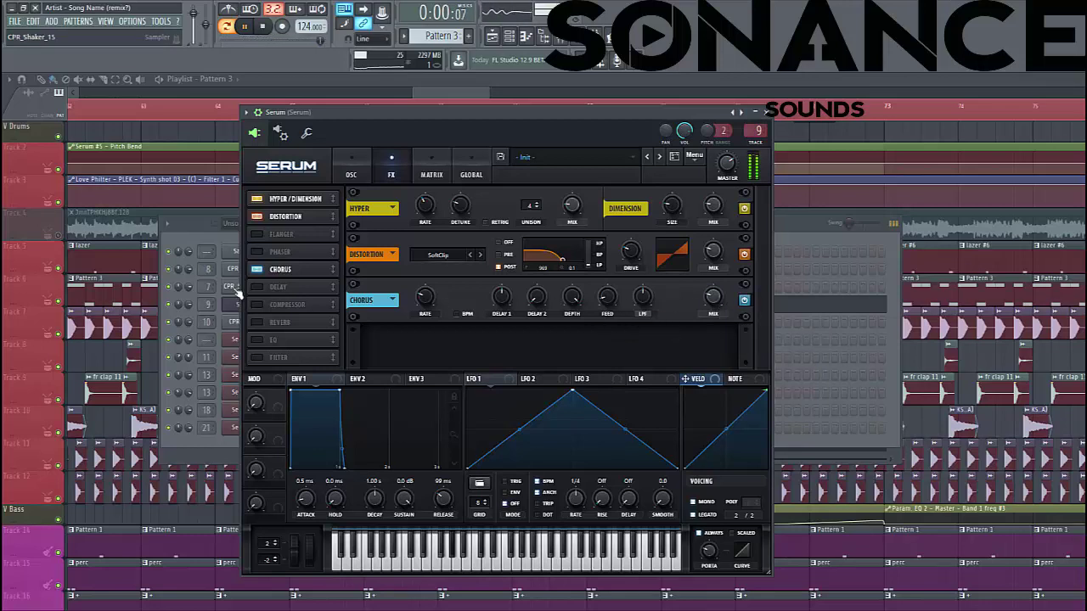
- Enable the compressor in multiband mode, setting its high band to 29% and its makeup gain to 13.2 dB
{"action": "left_click", "coordinate": [258, 305]}
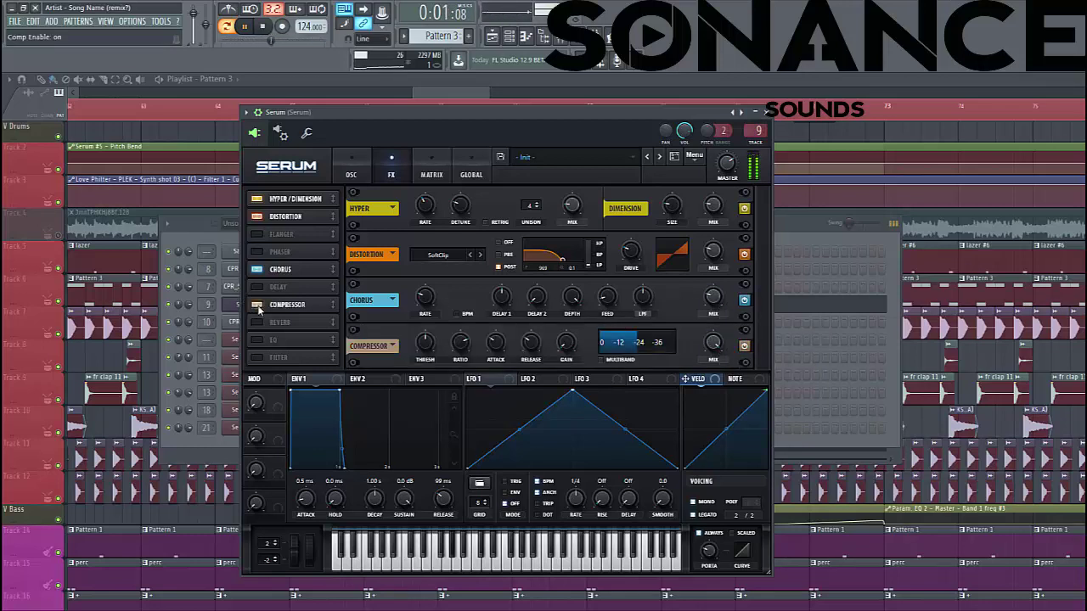
{"action": "left_click", "coordinate": [602, 362]}
{"action": "scroll", "coordinate": [563, 348], "scroll_direction": "up", "scroll_amount": 6}
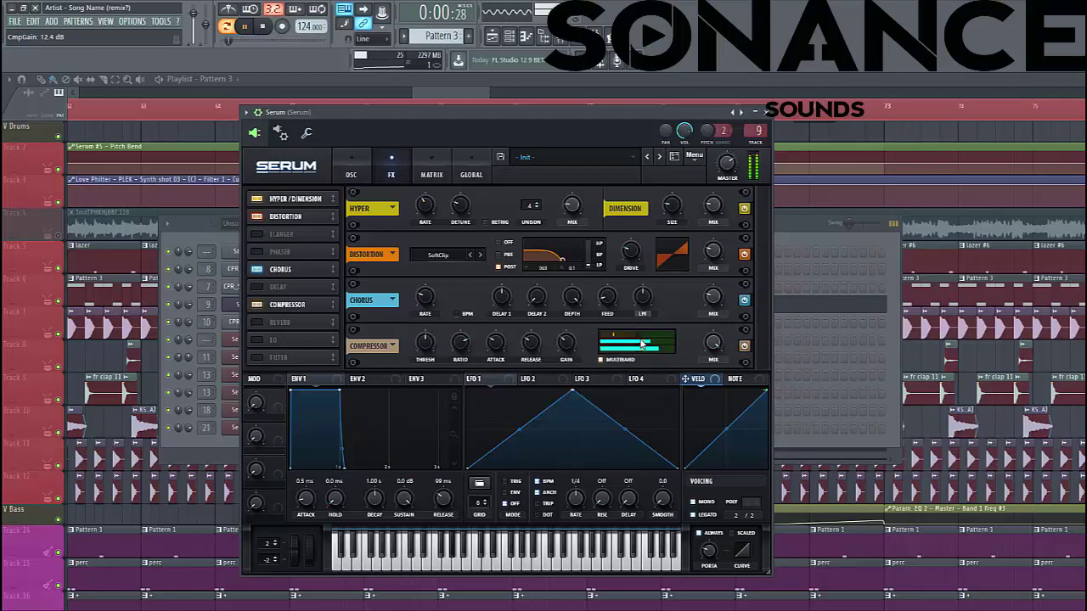
{"action": "mouse_move", "coordinate": [647, 340]}
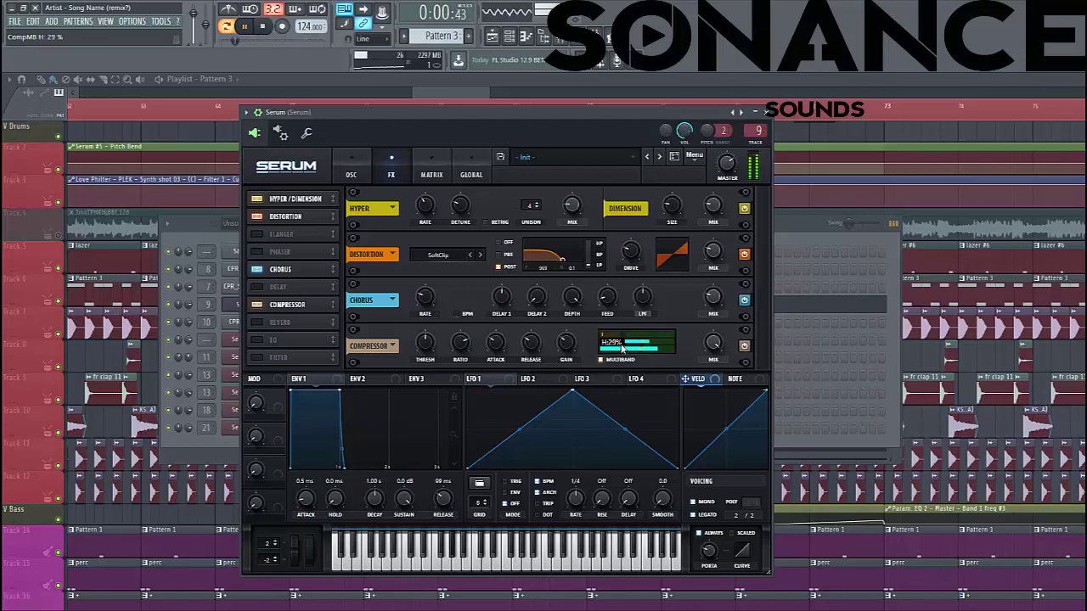
{"action": "scroll", "coordinate": [561, 348], "scroll_direction": "up", "scroll_amount": 2}
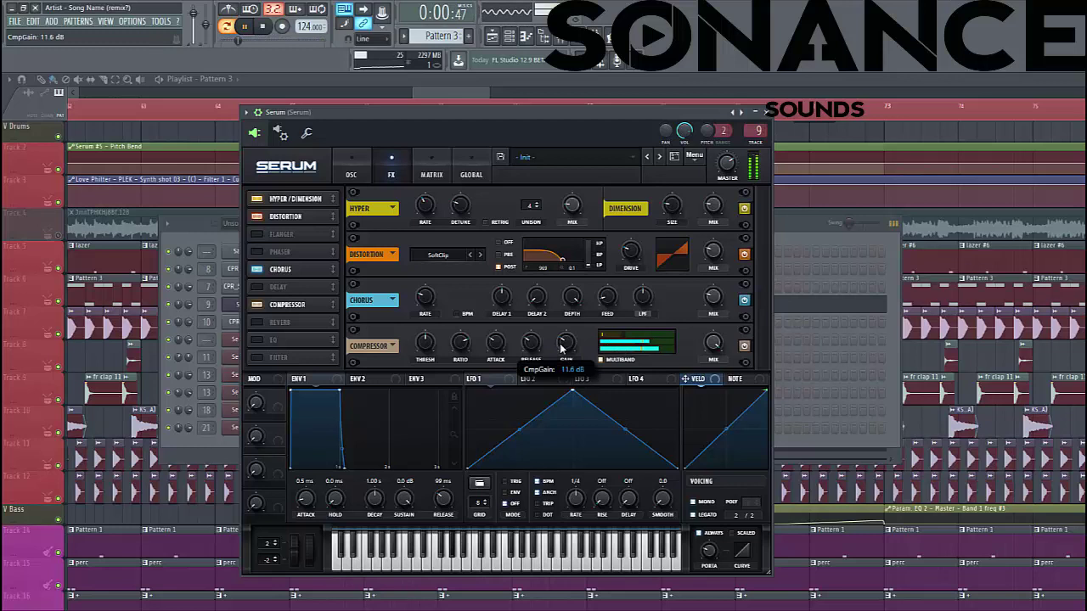
{"action": "scroll", "coordinate": [561, 348], "scroll_direction": "down", "scroll_amount": 5}
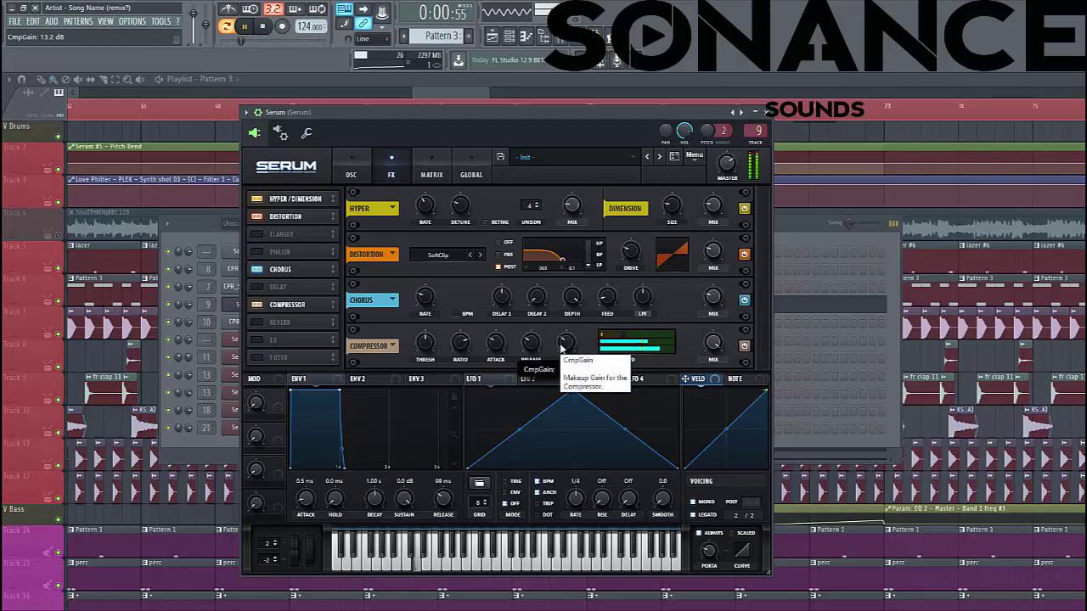
- Enable the EQ effect and cut its high-band gain to -9.6 dB
{"action": "left_click", "coordinate": [257, 339]}
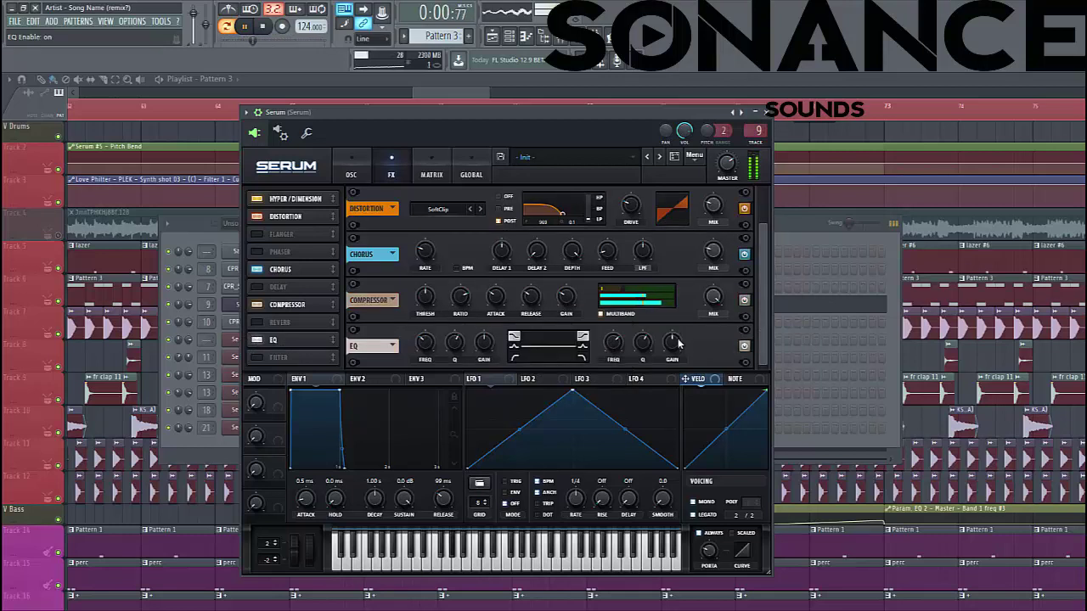
{"action": "left_click_drag", "start_coordinate": [679, 346], "coordinate": [552, 357]}
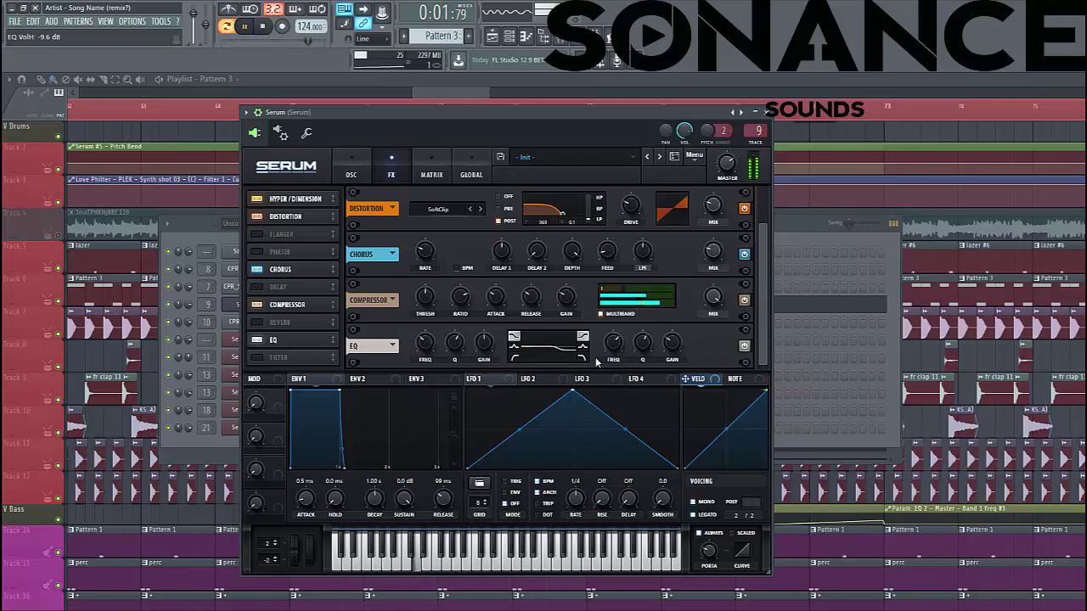
- Shape the EQ's low band as a Peak at 151 Hz with 5.4 dB gain and 40% Q, and set the master volume to 64%
{"action": "scroll", "coordinate": [678, 355], "scroll_direction": "down", "scroll_amount": 1}
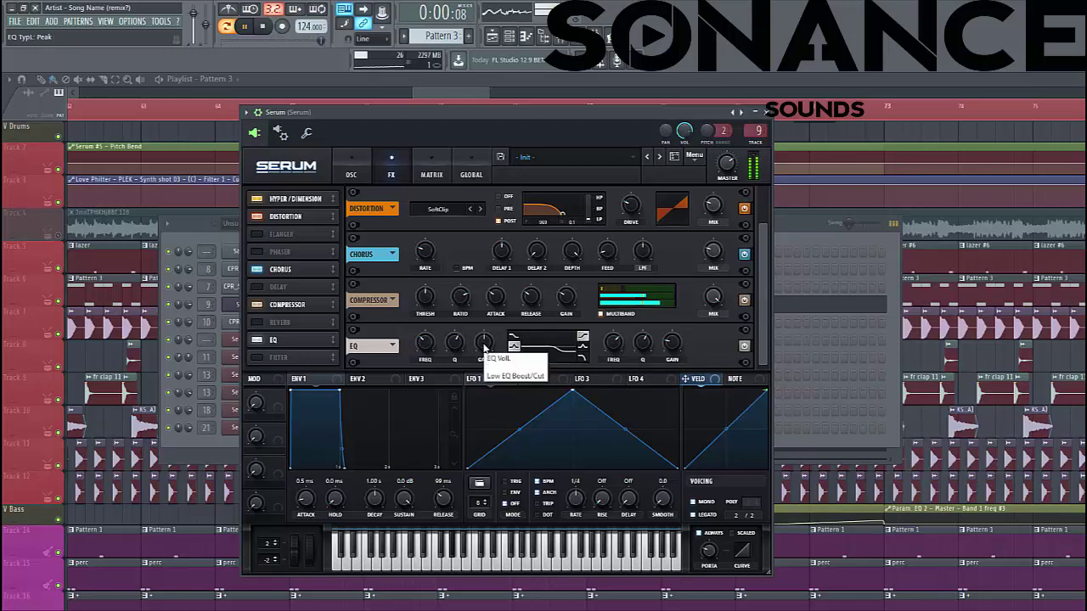
{"action": "left_click_drag", "start_coordinate": [486, 346], "coordinate": [487, 318]}
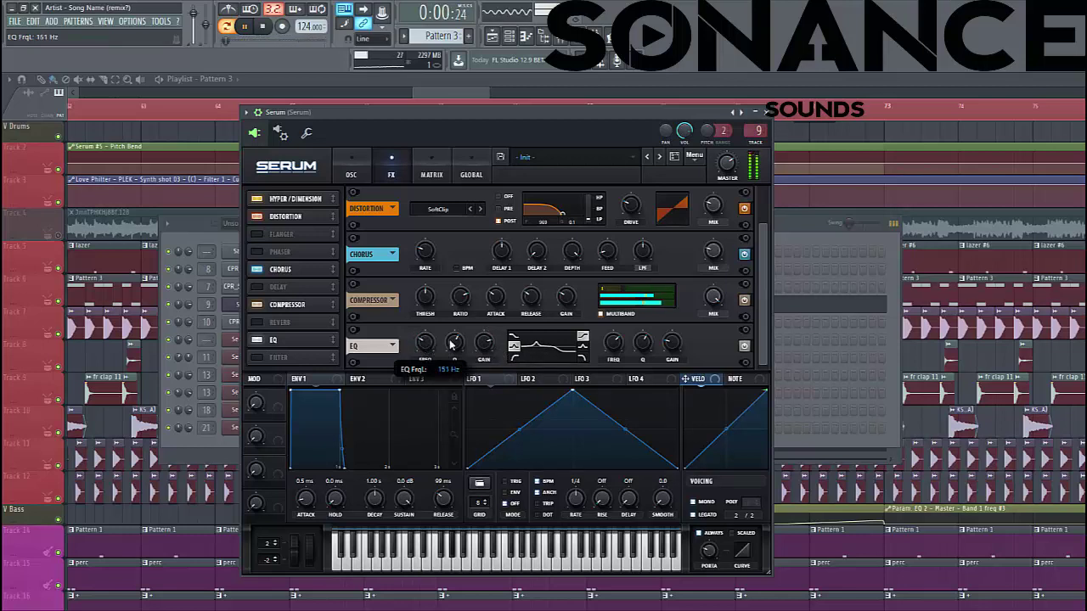
{"action": "left_click_drag", "start_coordinate": [452, 344], "coordinate": [490, 351]}
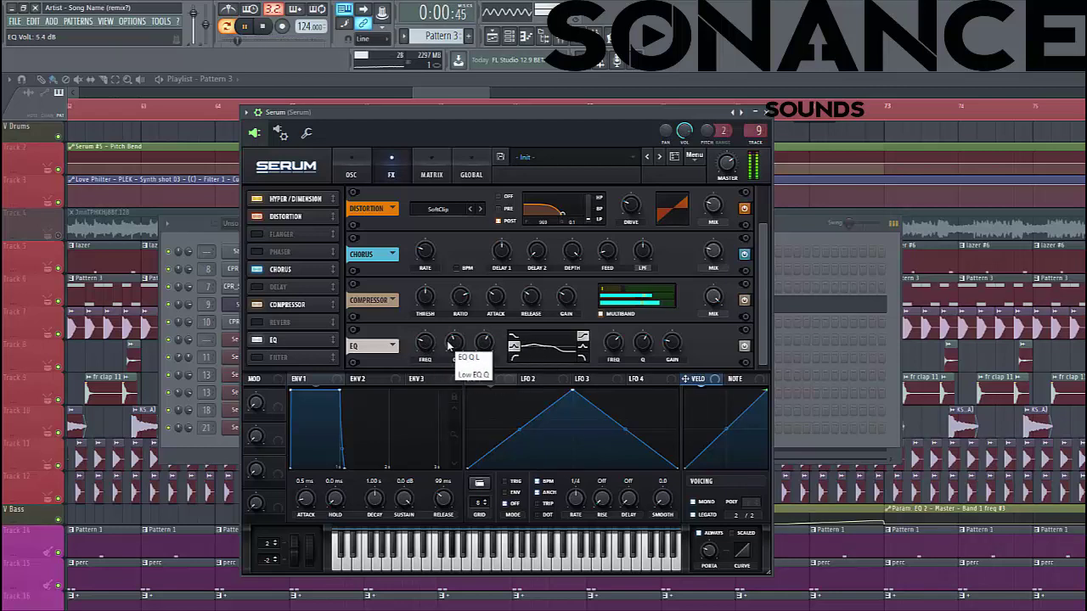
{"action": "left_click", "coordinate": [456, 341]}
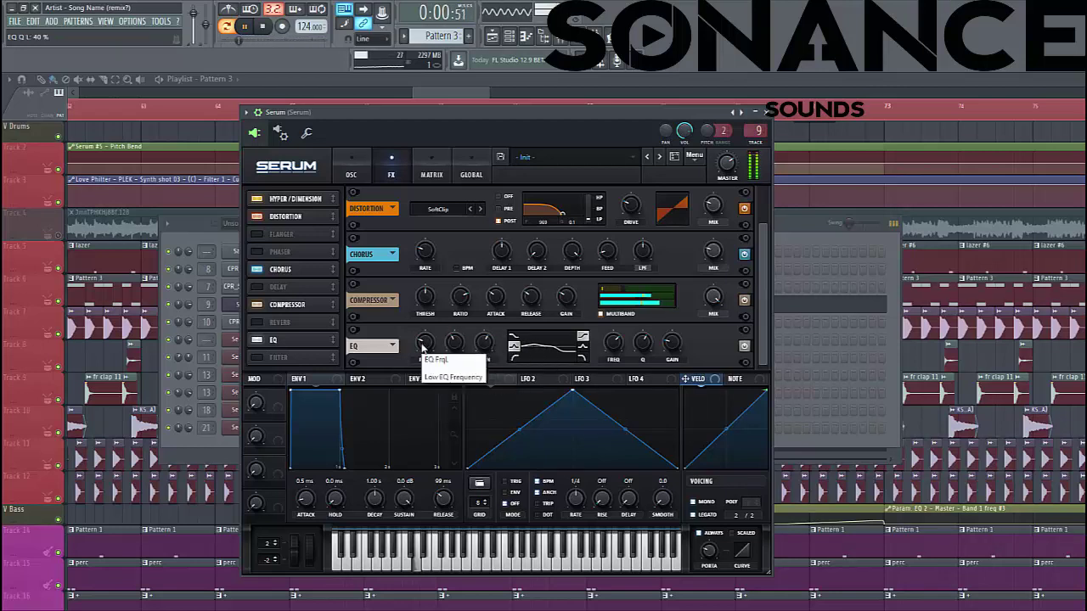
{"action": "left_click", "coordinate": [729, 169]}
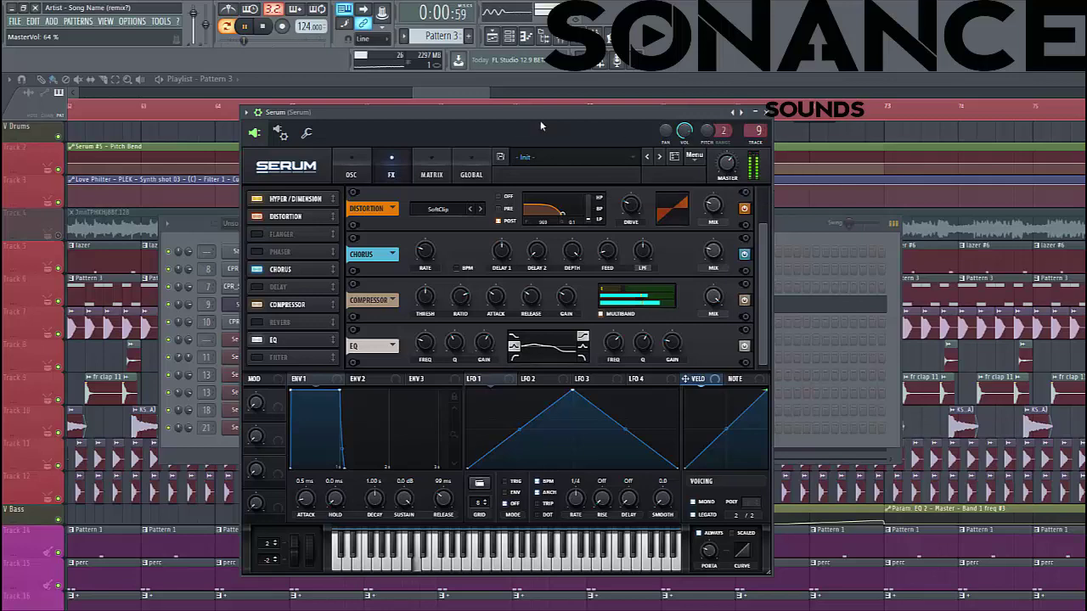
- Audition the bass within the full playlist arrangement and stop playback
{"action": "left_click_drag", "start_coordinate": [516, 118], "coordinate": [555, 119]}
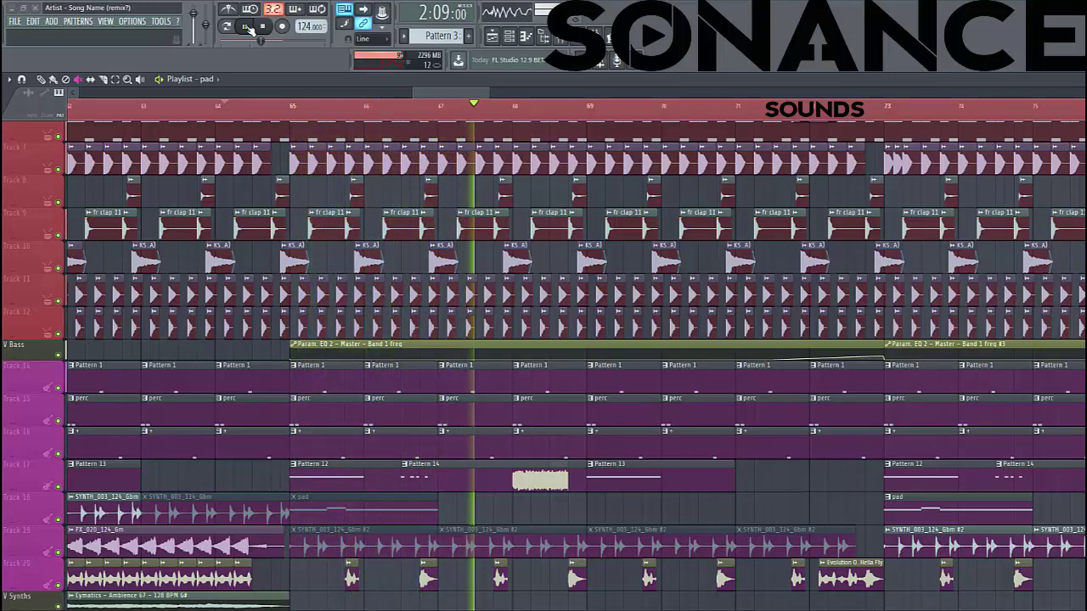
{"action": "key", "text": "space"}
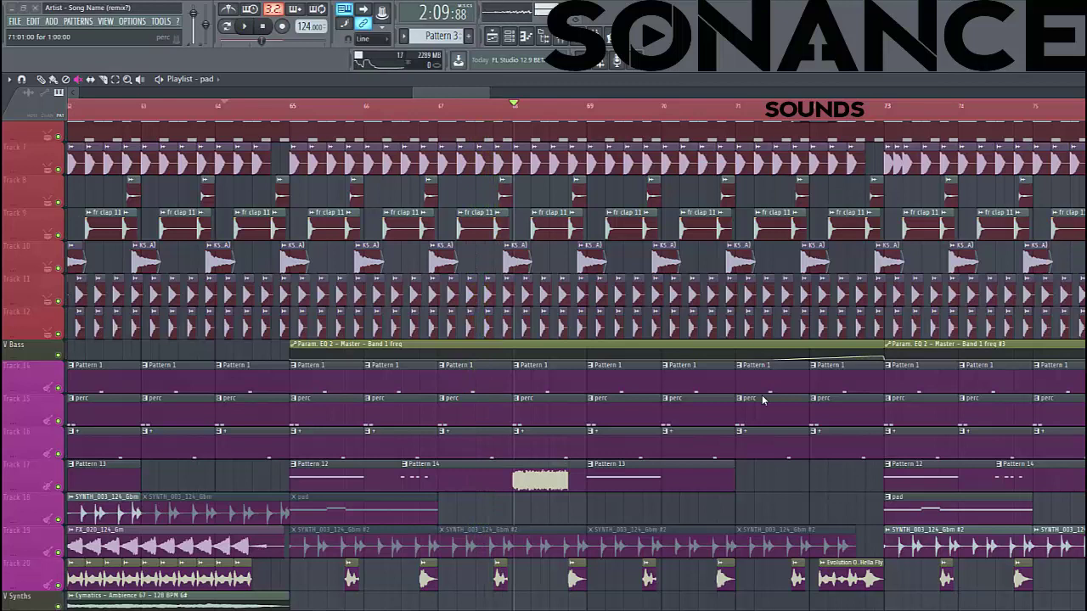